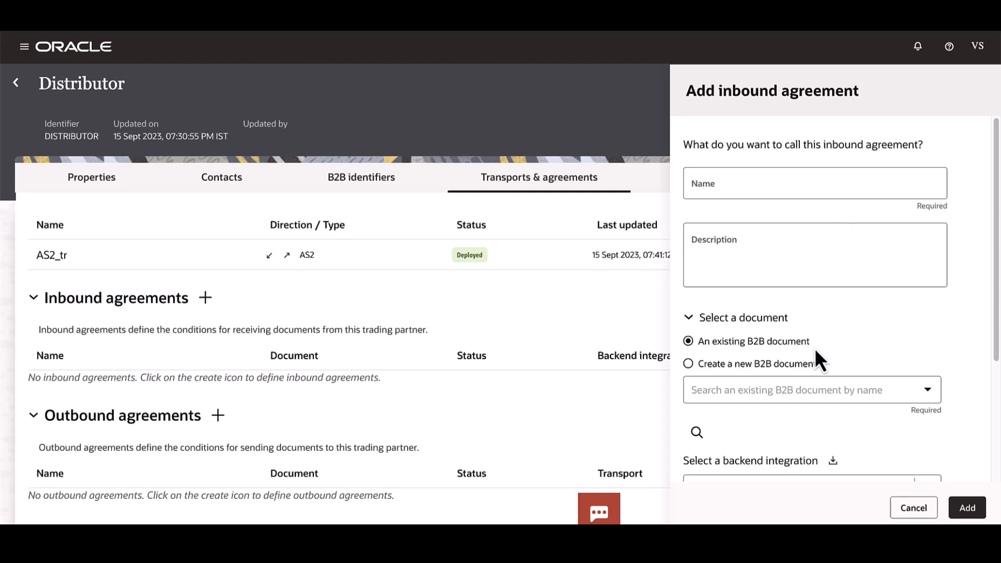
Assign the existing Purchase Order document and the "Inbound Invoices to FileServer | 01.00.0000" backend integration to the new inbound agreement
click(930, 391)
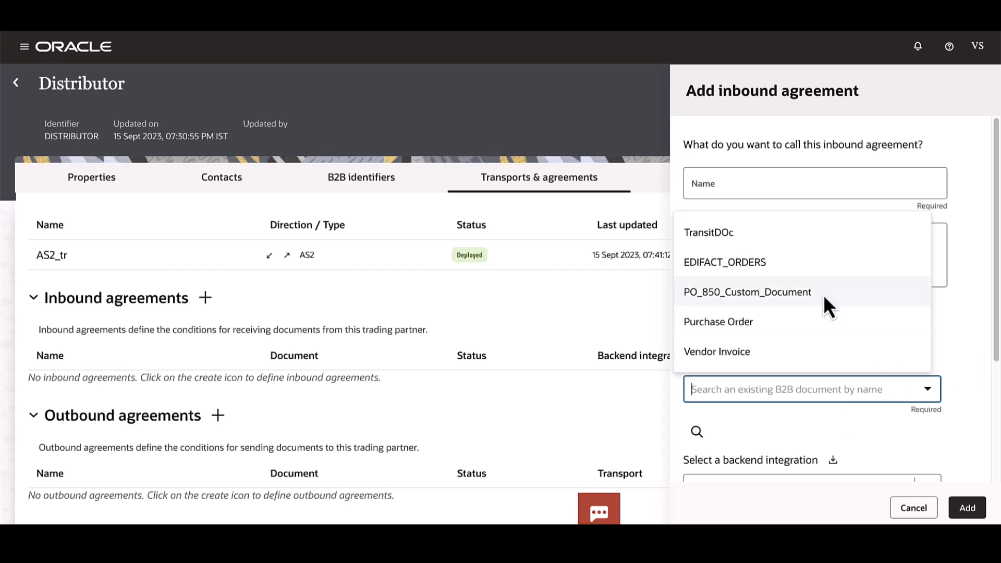
click(811, 323)
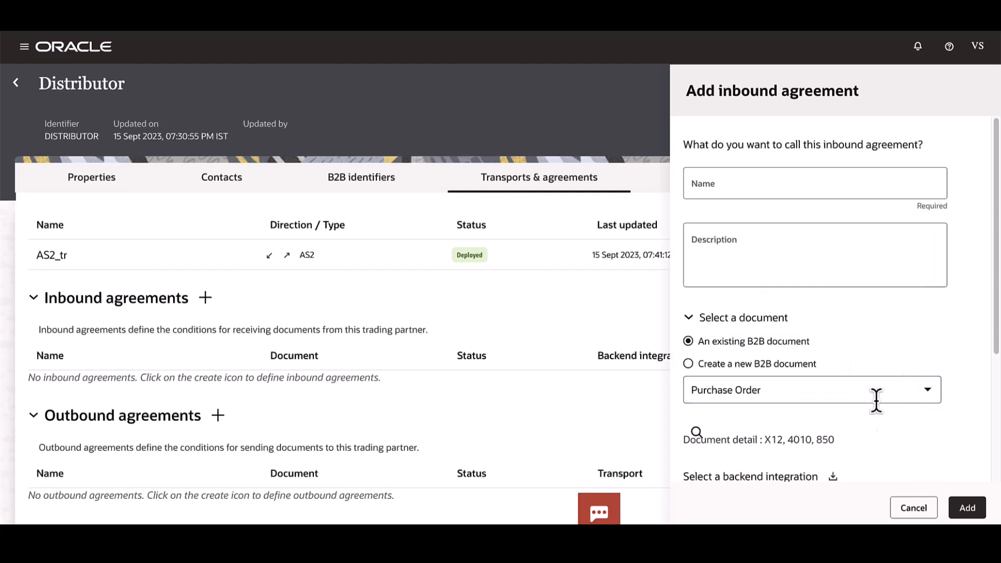
drag(761, 441, 833, 442)
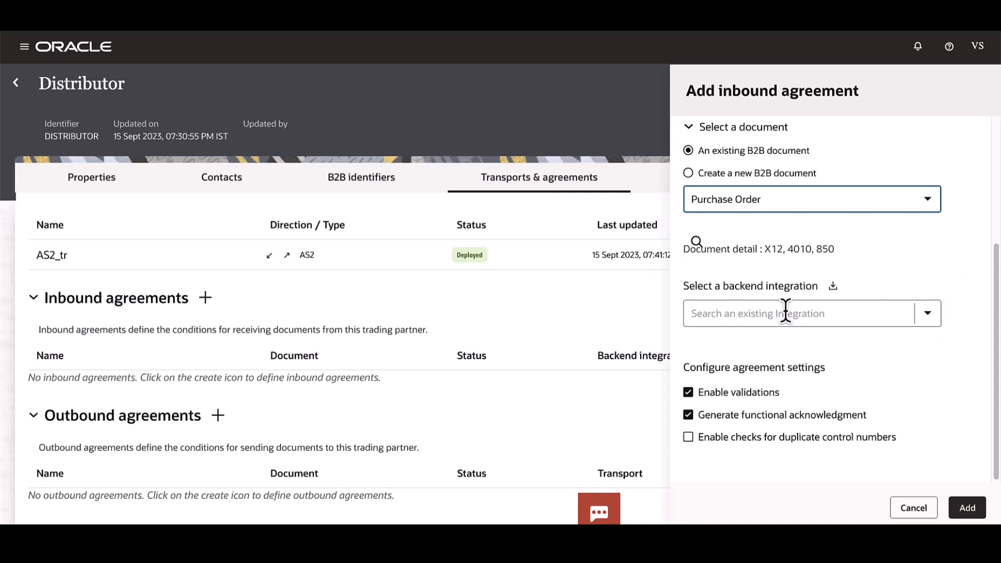
click(932, 318)
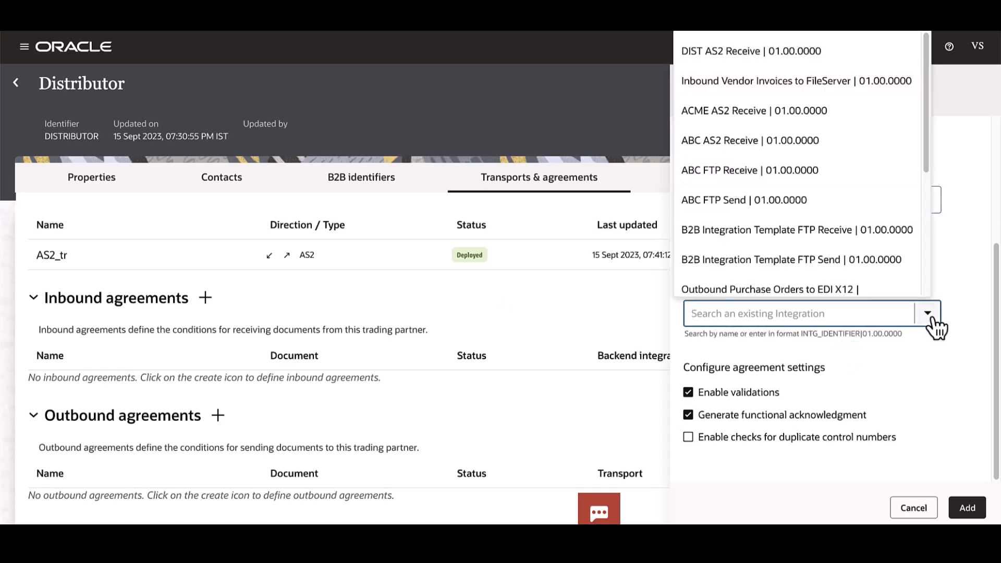
drag(927, 169, 922, 264)
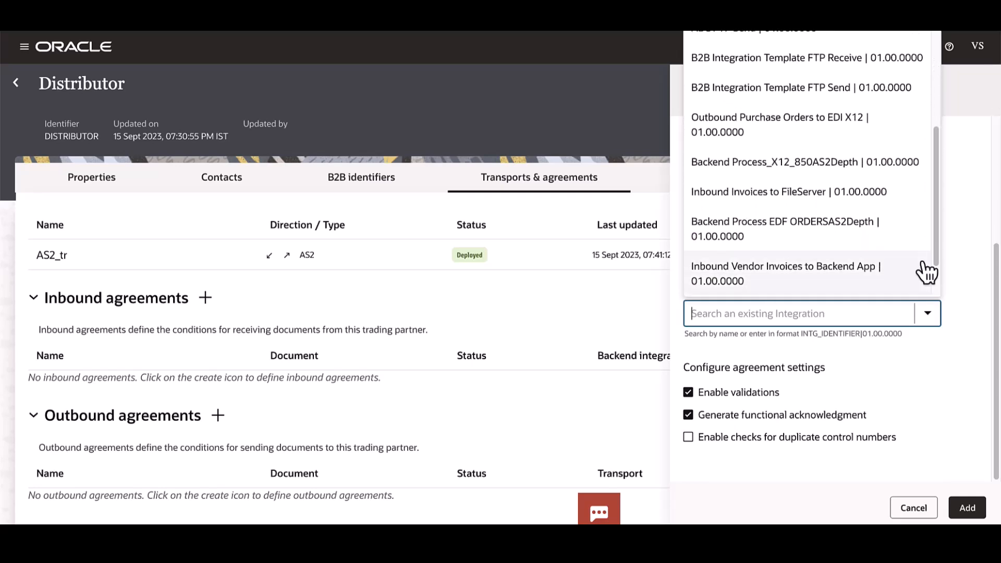
click(901, 209)
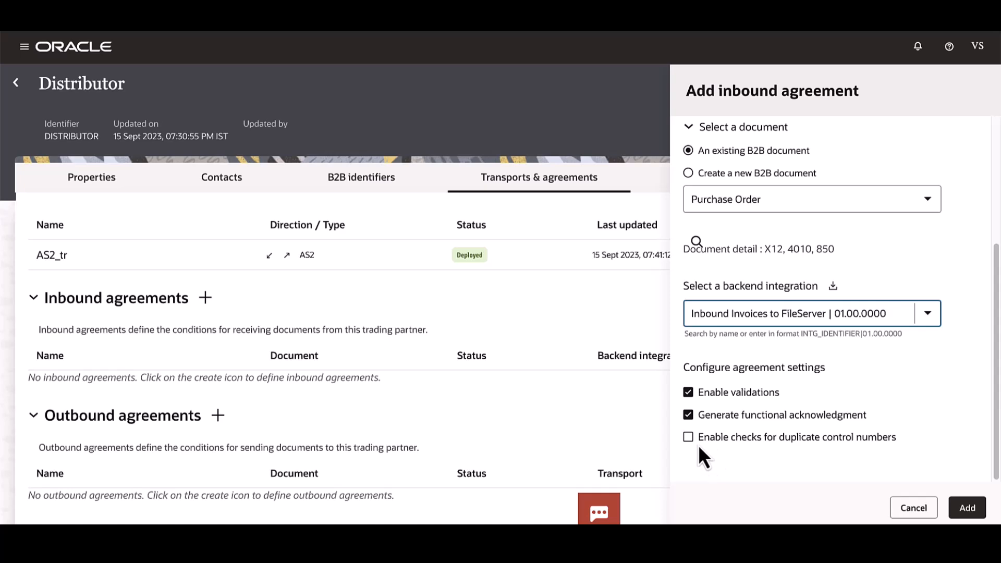
Name the inbound agreement IB_AGREE and add it to the Distributor trading partner
click(966, 508)
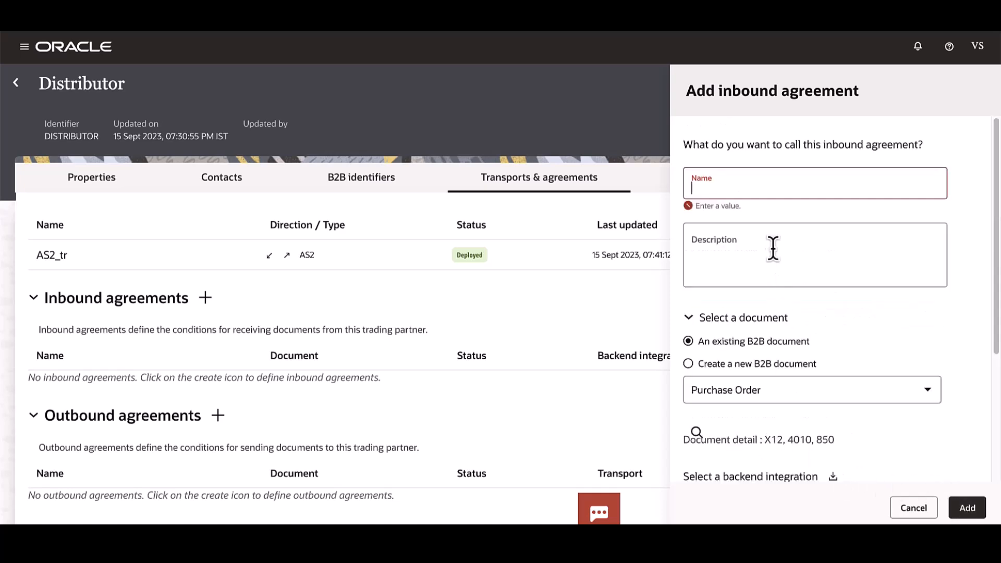
text(IB_AGREE)
click(966, 507)
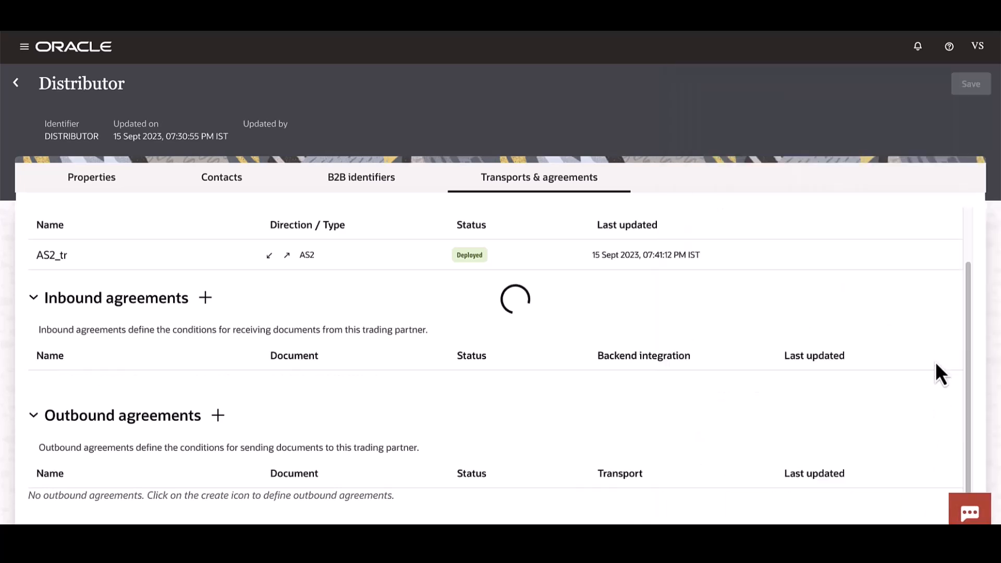
Deploy the IB_AGREE inbound agreement and dismiss the confirmation message
click(898, 390)
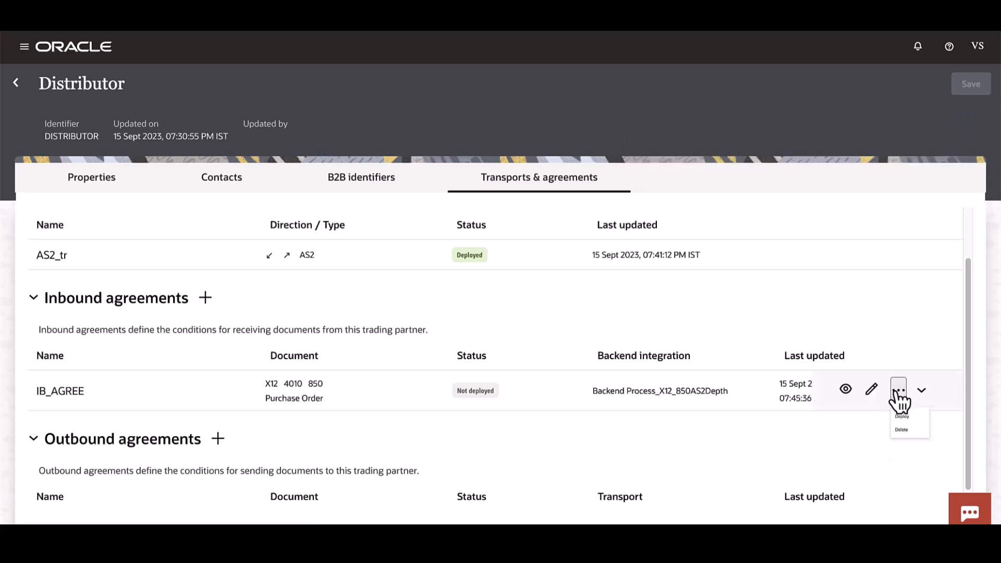
click(905, 426)
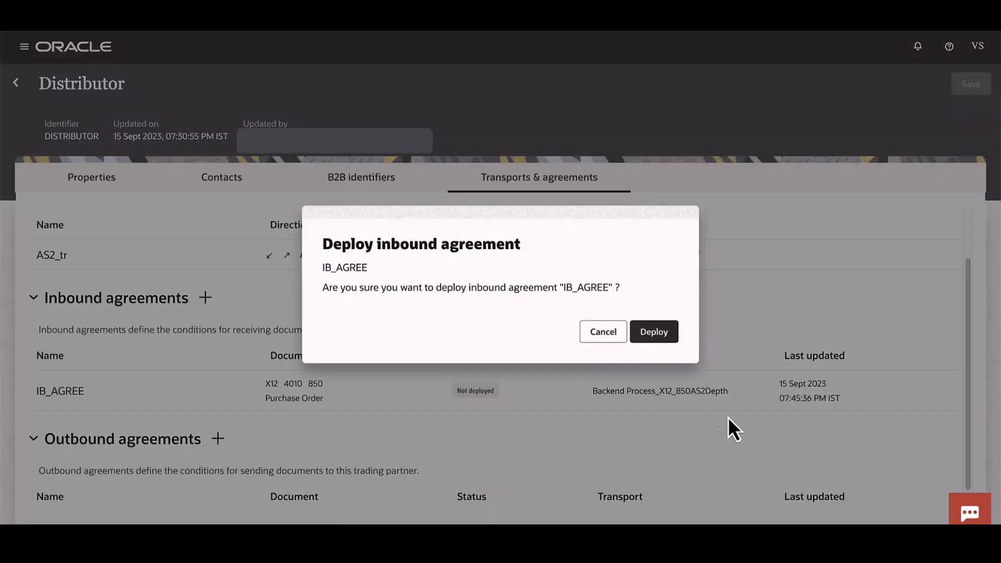
click(661, 336)
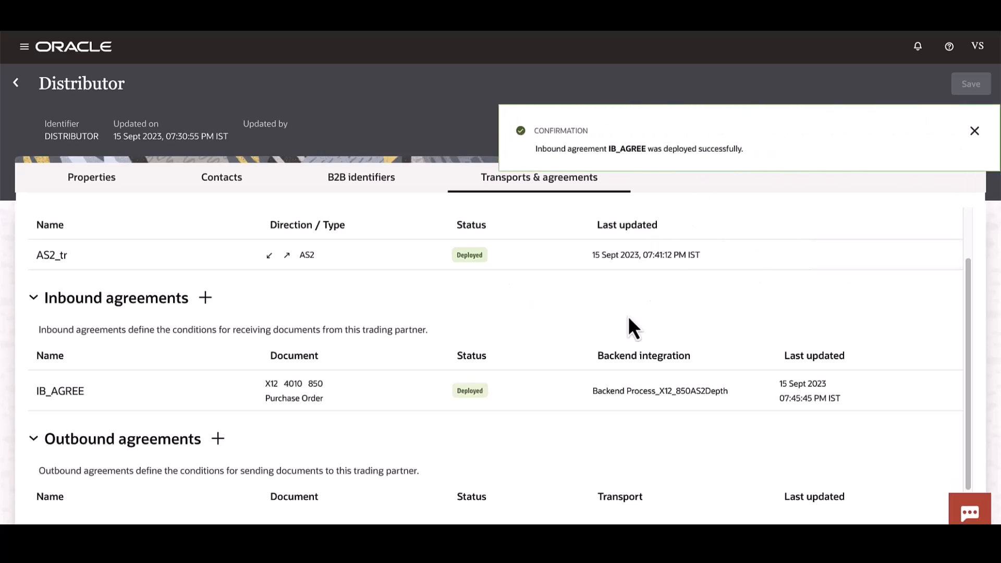
click(974, 130)
Start a new outbound agreement named OB_AGREE that uses the existing Vendor Invoice document
scroll(626, 291, down, 1)
click(227, 421)
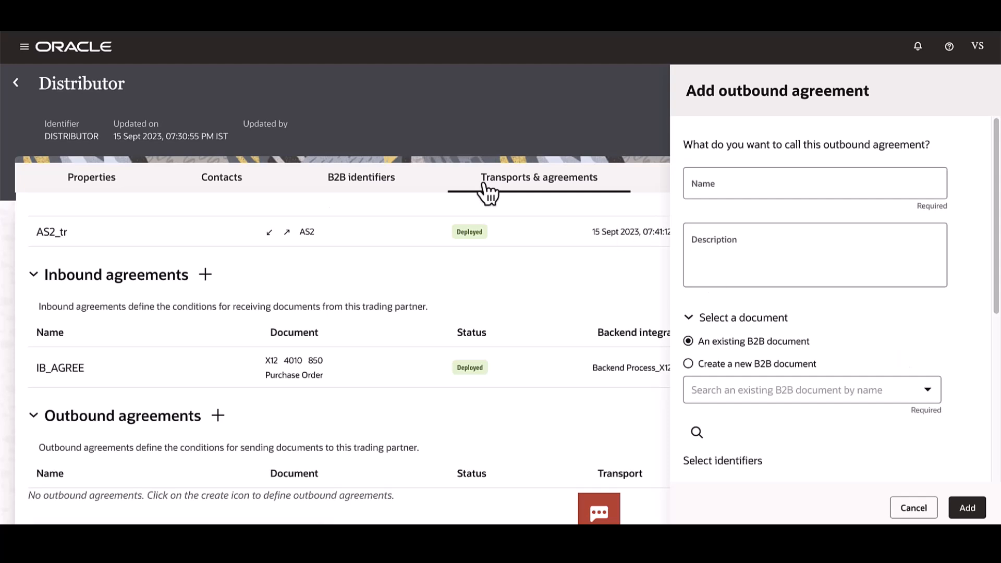
click(865, 182)
text(OB_)
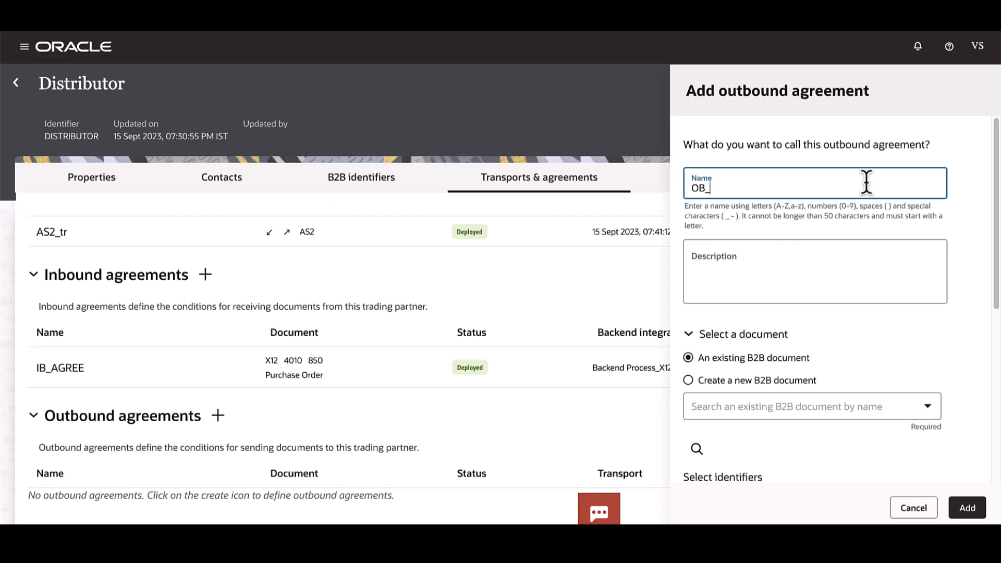
text(AGREE)
click(957, 273)
scroll(958, 273, down, 3)
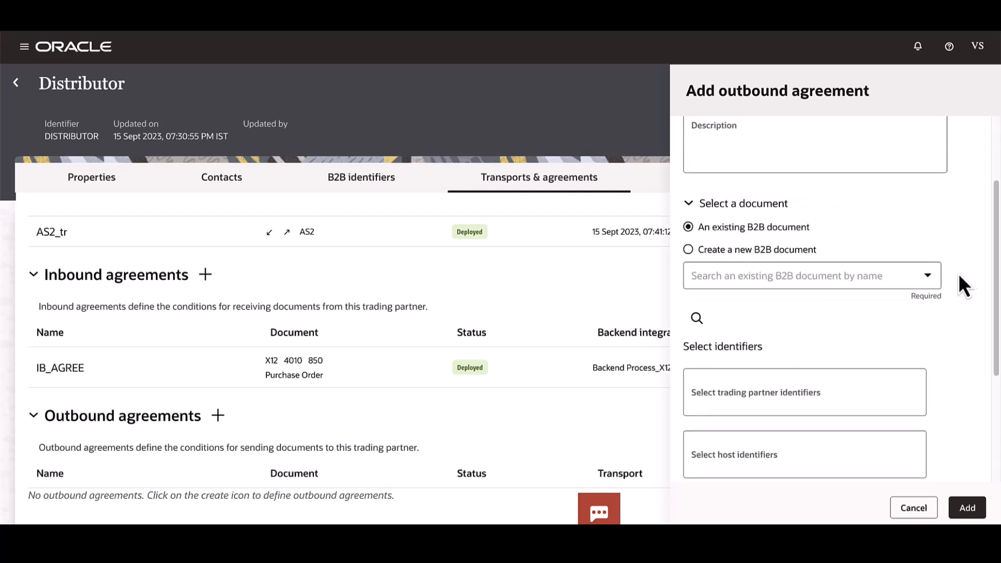
click(926, 276)
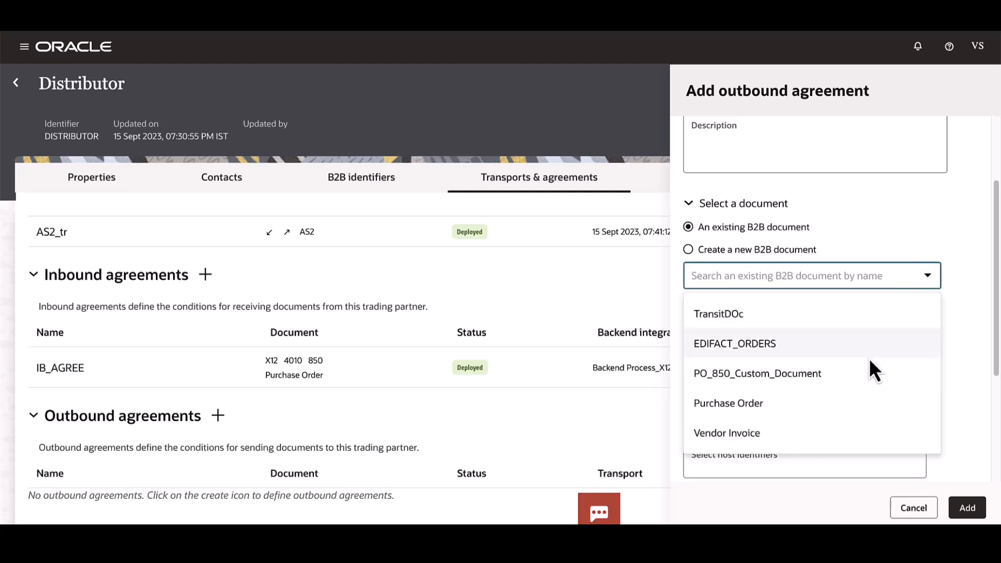
click(848, 437)
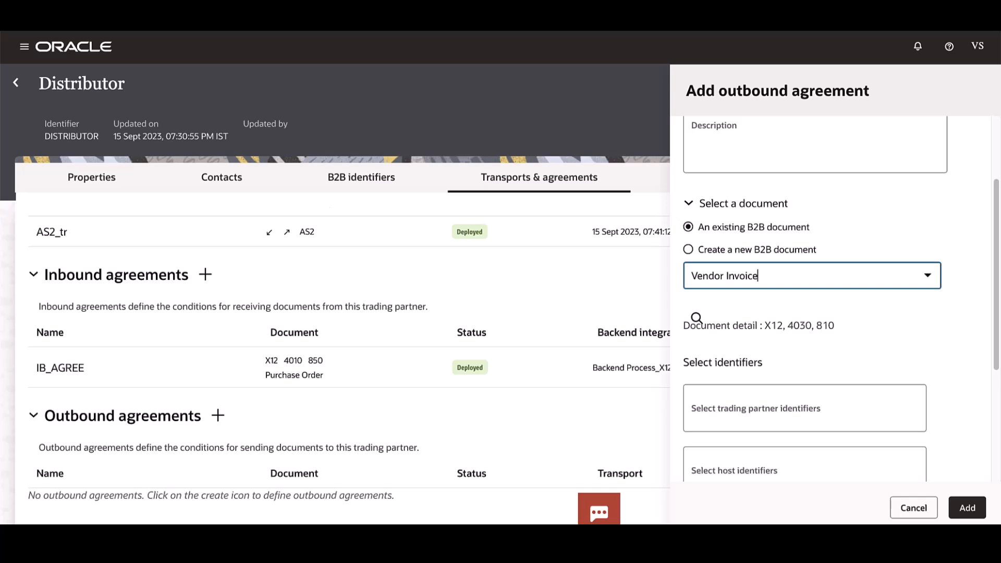
Choose "EDI Interchange ID | DIST" as the outbound agreement's trading partner identifier
scroll(974, 324, down, 3)
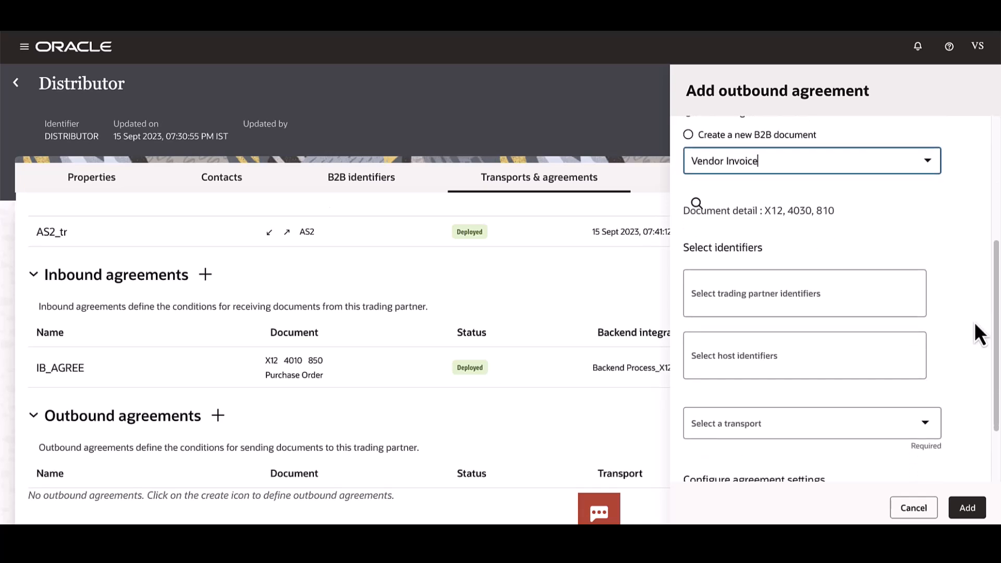
click(847, 300)
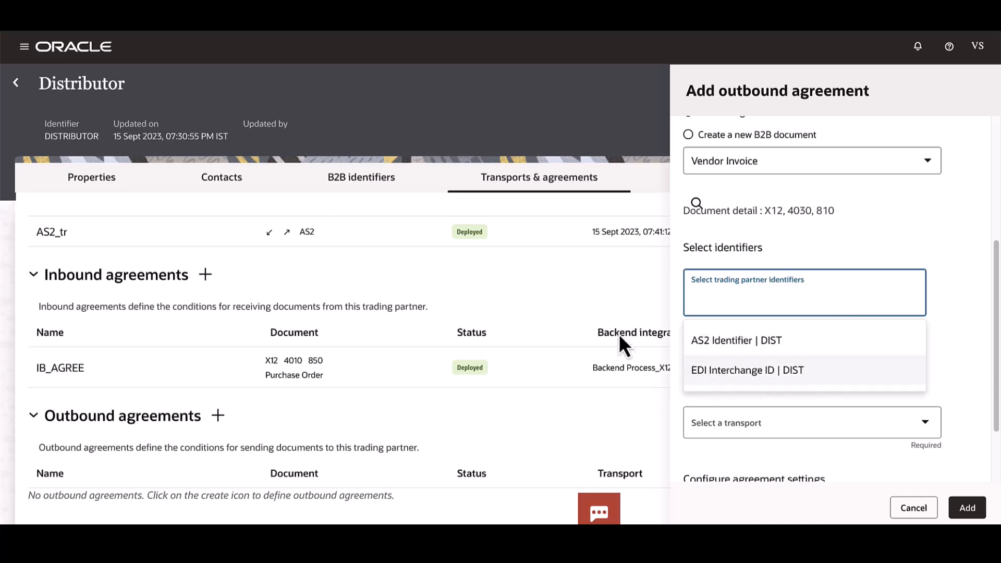
click(826, 383)
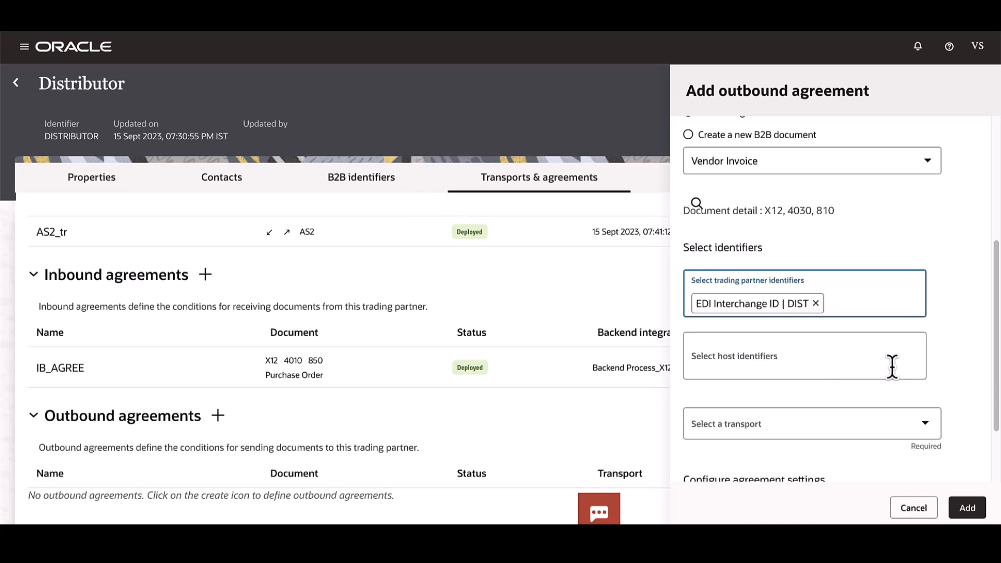
Add the host identifiers EDI Interchange ID | MyCompany, EDI Interchange ID Qualifier | ZZ, EDI Group ID | MyCompany and EDI Group ID Qualifier | 01
click(815, 366)
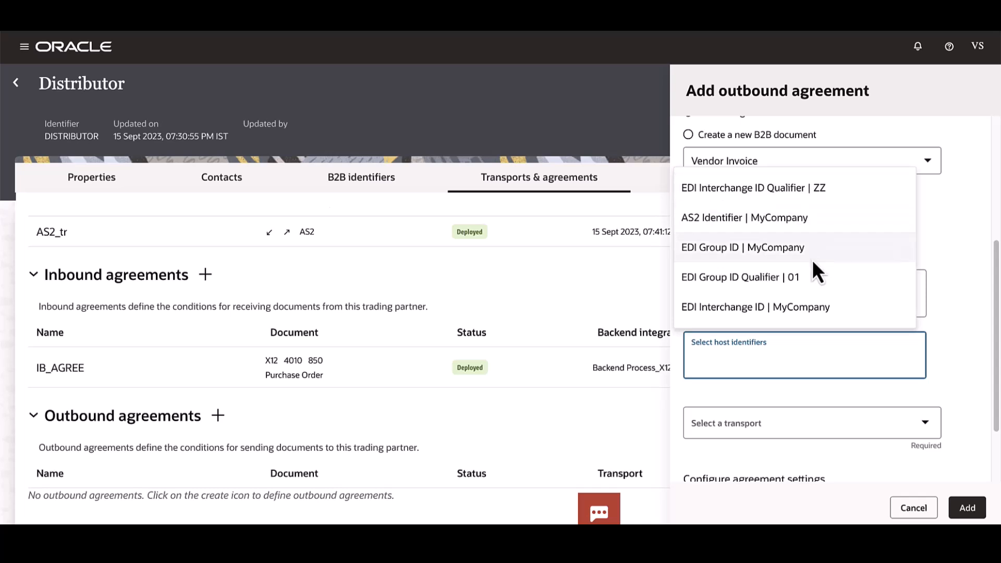
click(809, 309)
click(886, 361)
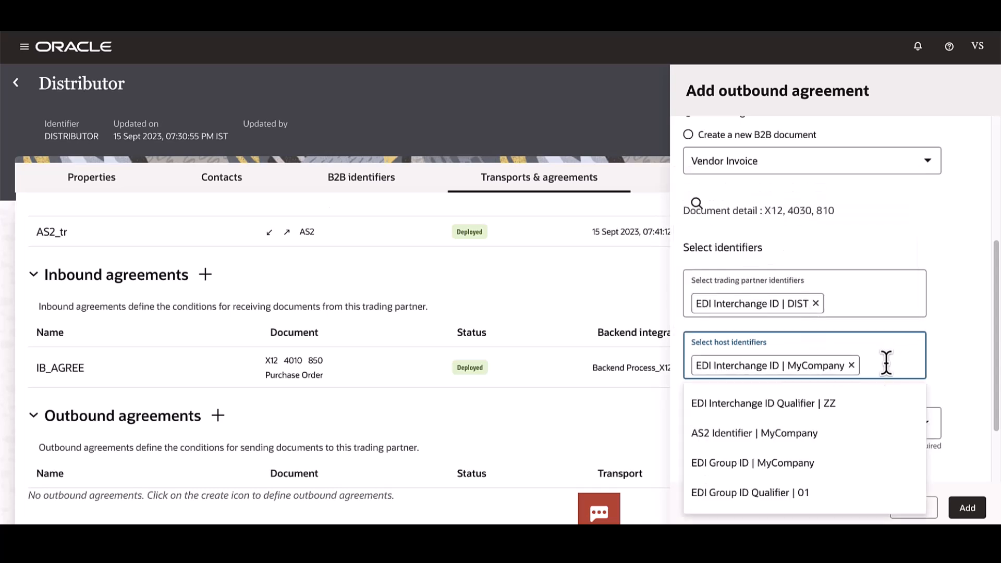
click(826, 409)
click(891, 385)
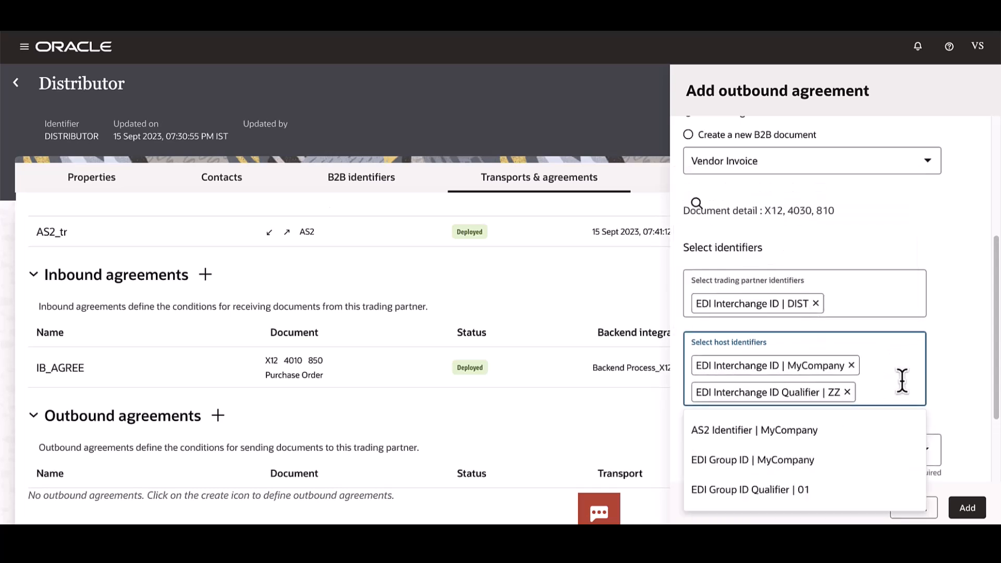
click(855, 466)
click(879, 430)
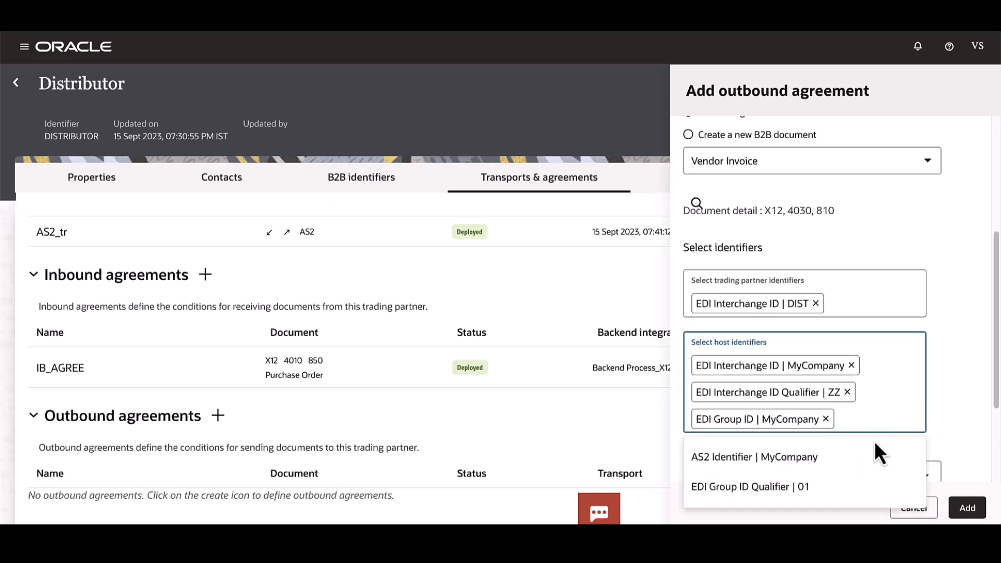
click(848, 478)
Set AS2_tr as the outbound agreement's transport and add the agreement to the trading partner
scroll(944, 359, down, 3)
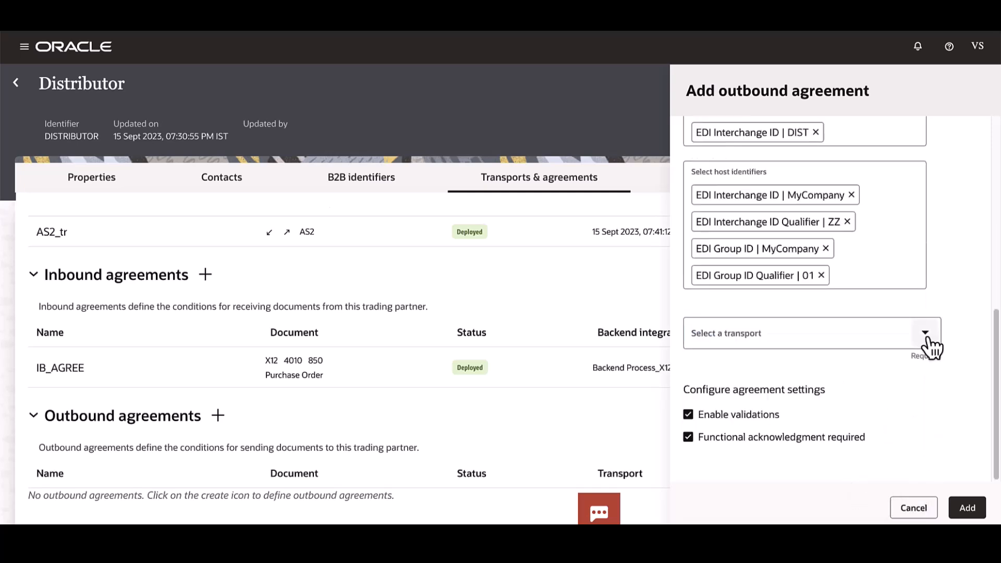
click(928, 338)
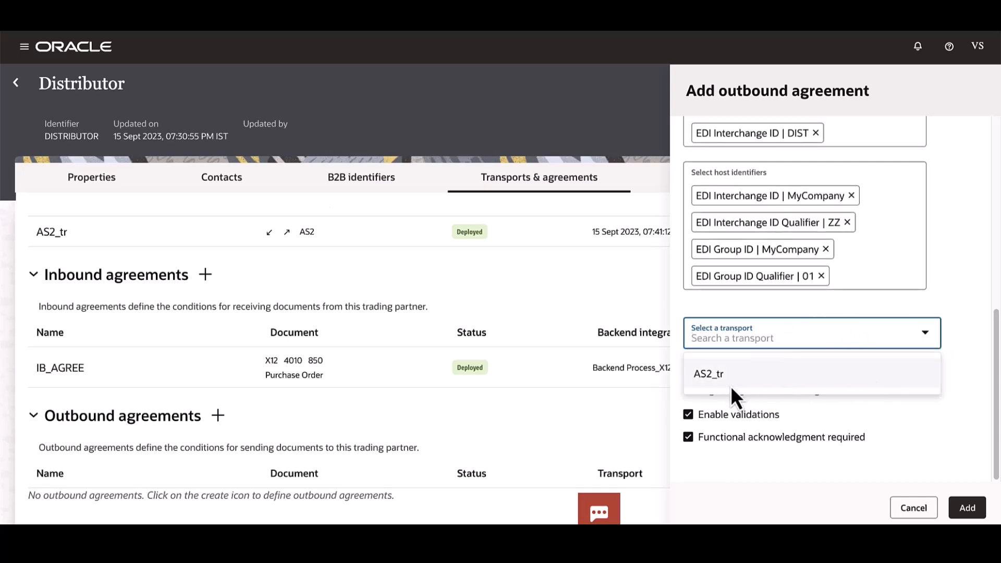
click(738, 375)
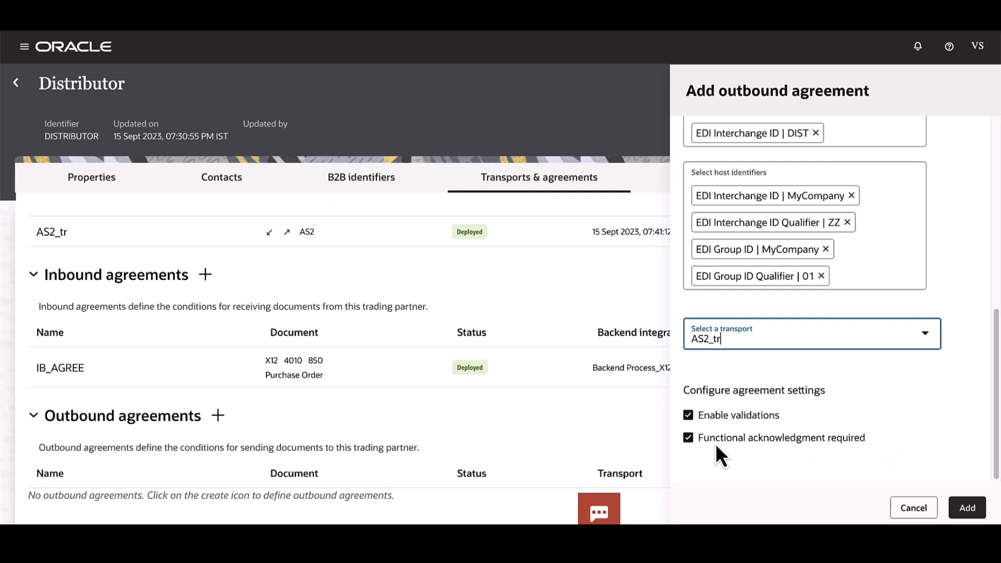
click(966, 508)
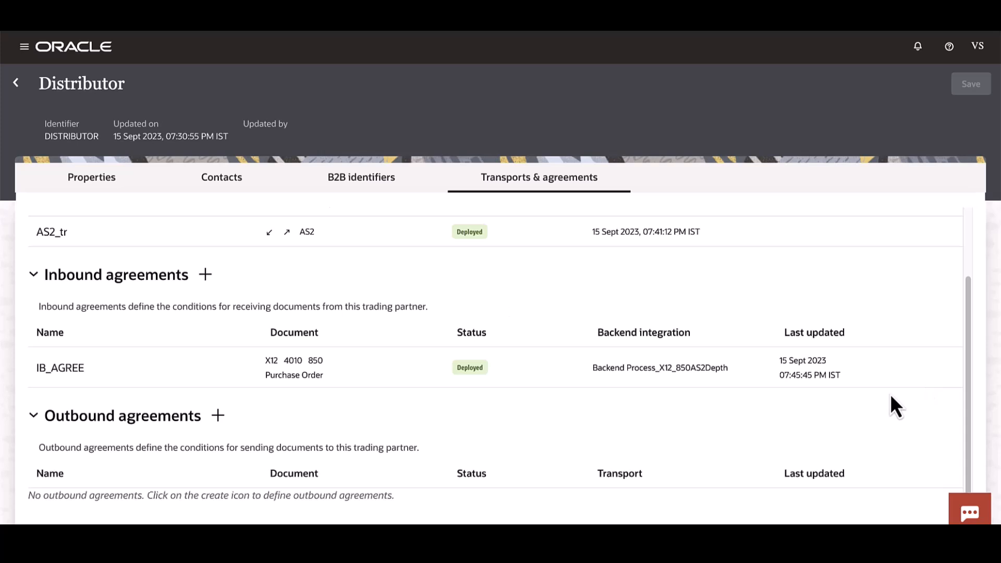
Deploy the OB_AGREE outbound agreement and return to the list of trading partners
scroll(889, 394, down, 1)
mouse_move(853, 492)
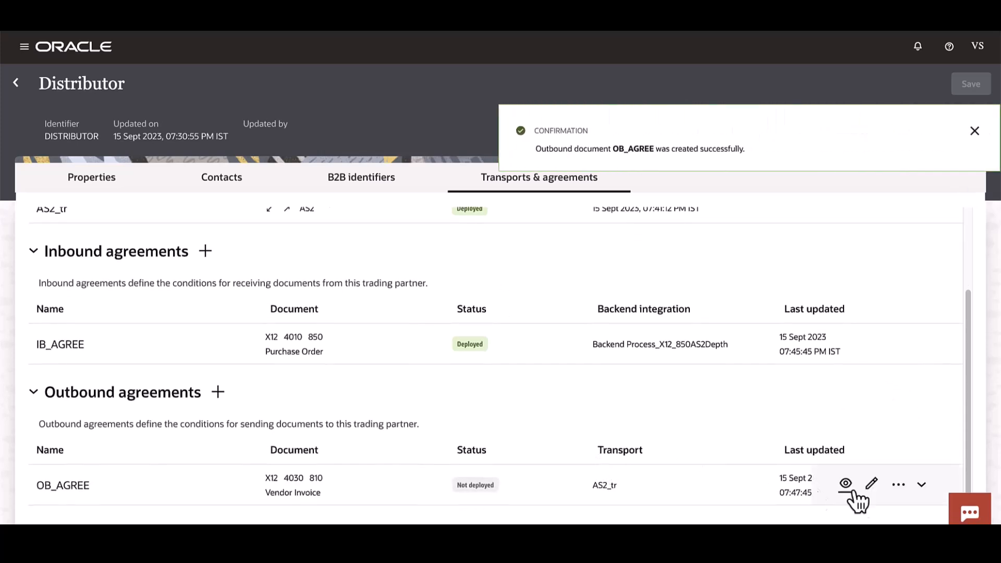
click(898, 484)
click(915, 430)
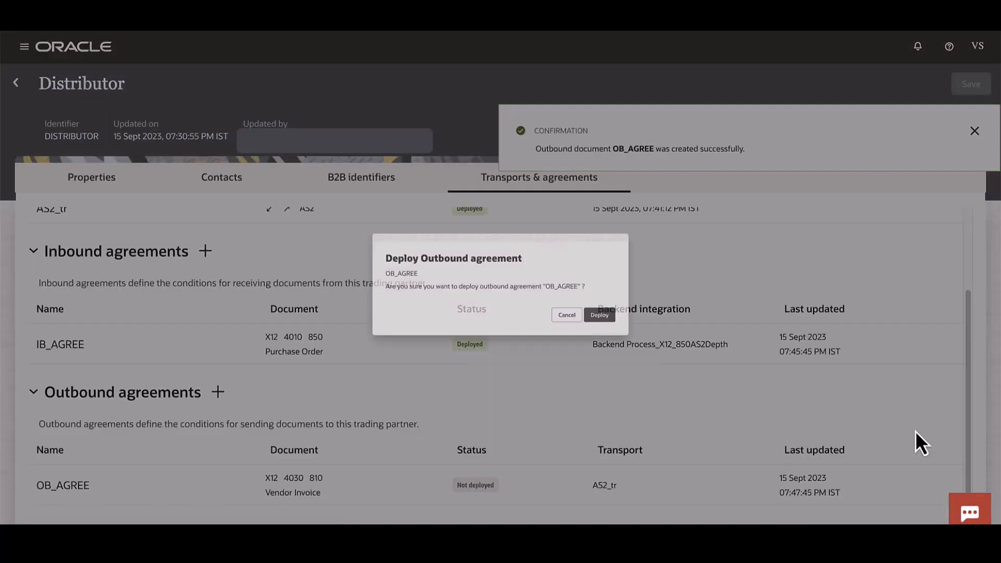
click(641, 333)
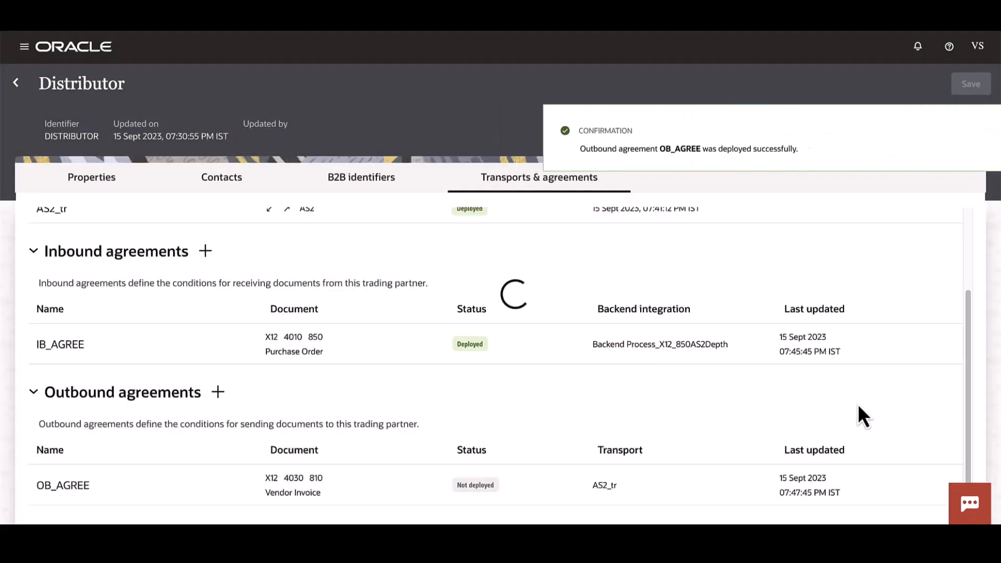
click(15, 82)
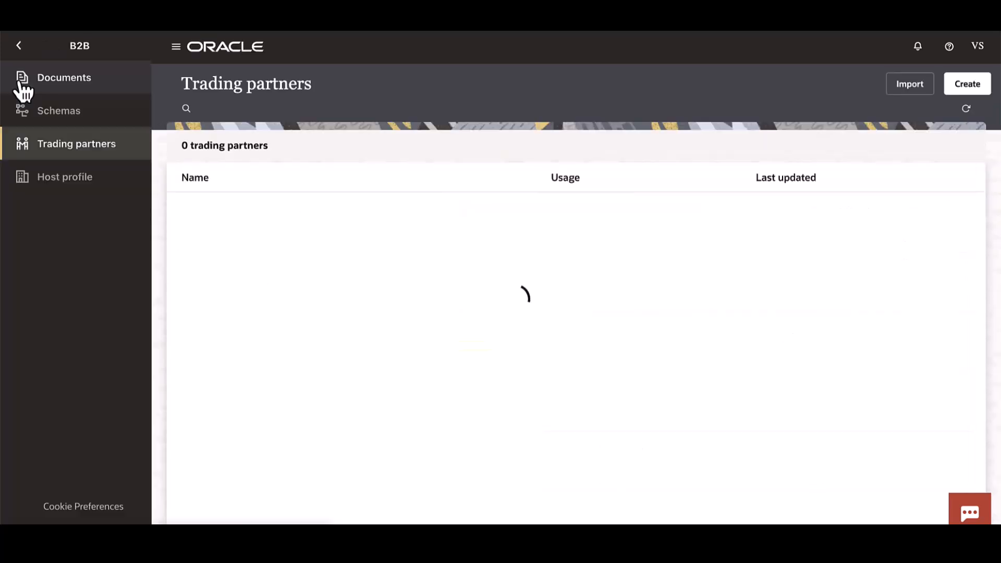